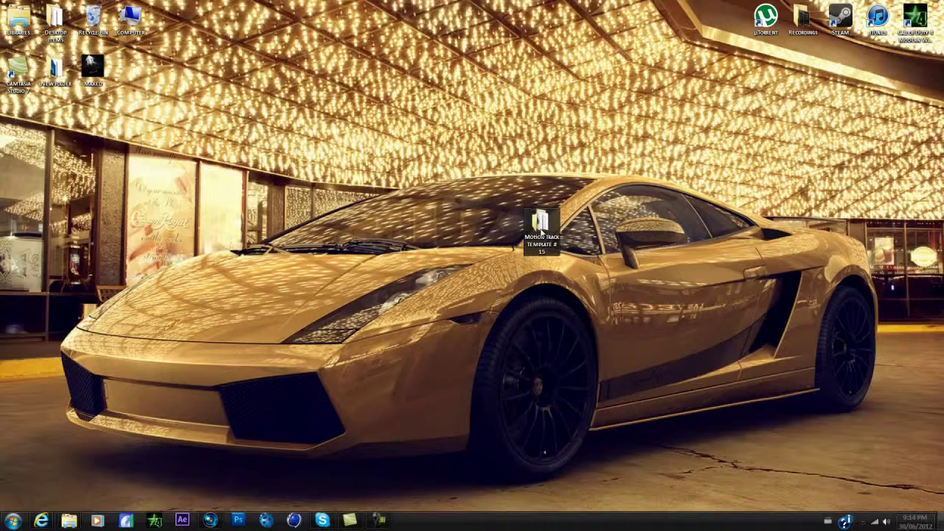
Open the Motion Track Template # 15 folder and select the Highrise MP4 video
double_click(541, 229)
drag(484, 236, 396, 167)
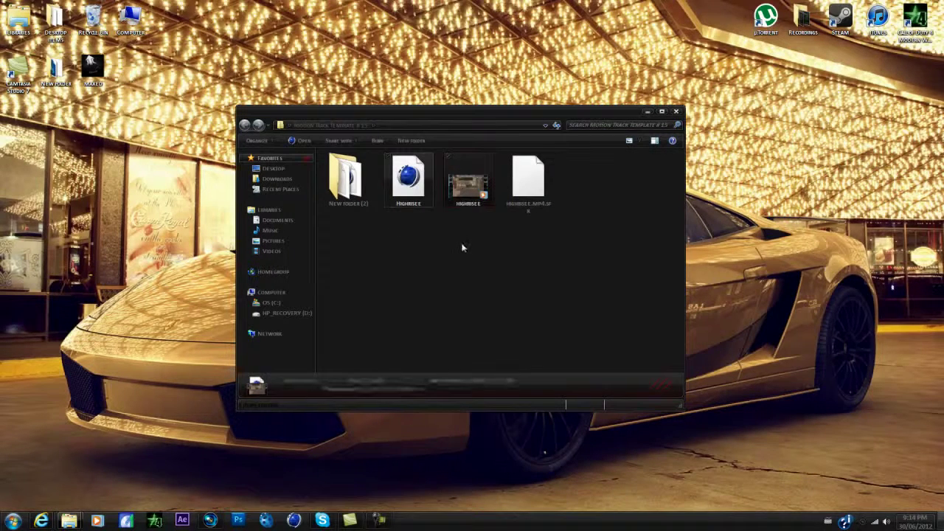
click(464, 151)
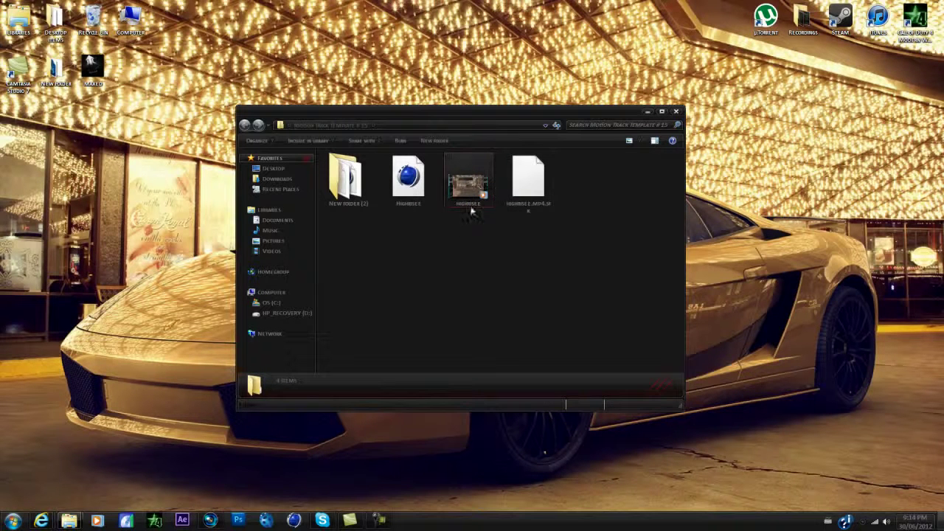
click(473, 189)
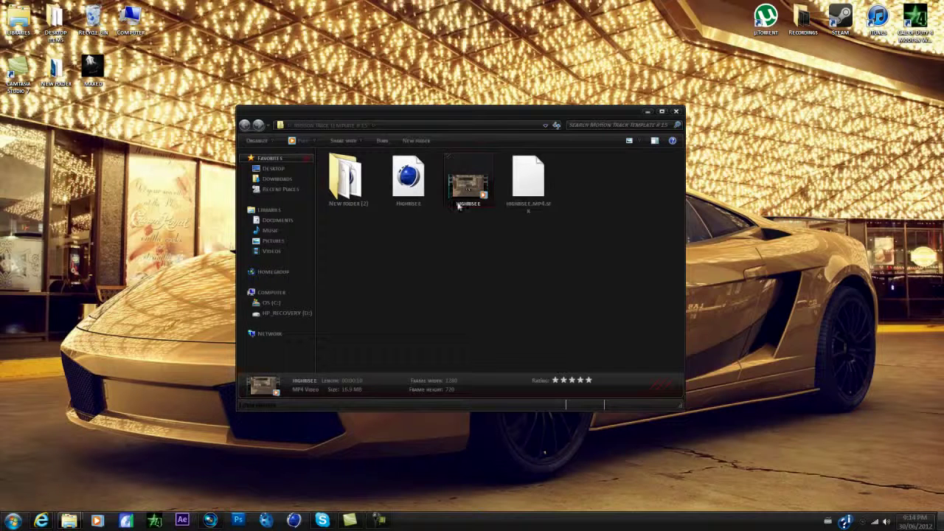
Switch to Vegas Pro and play back part of the Highrise clip on the timeline
click(210, 521)
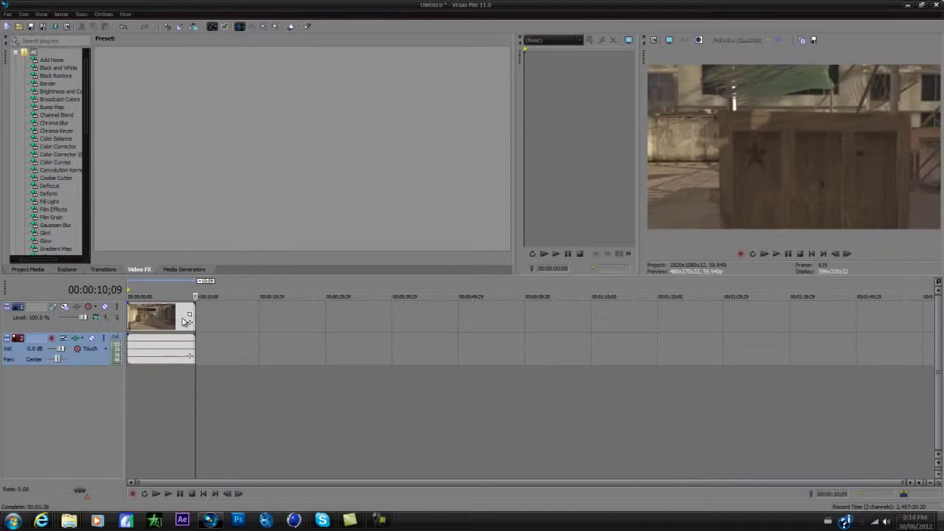
key(space)
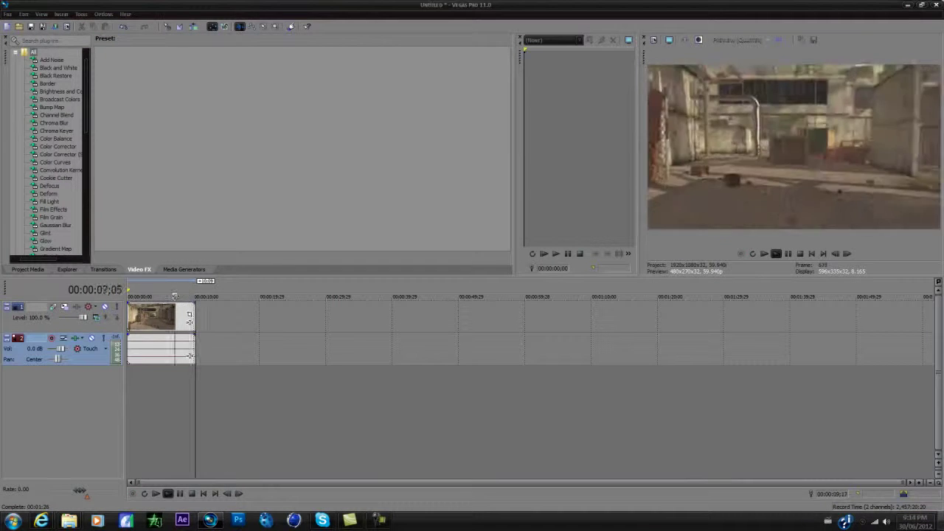
key(space)
Review the Render As setup for a TIFF image sequence and its output folder, then cancel without rendering
click(7, 13)
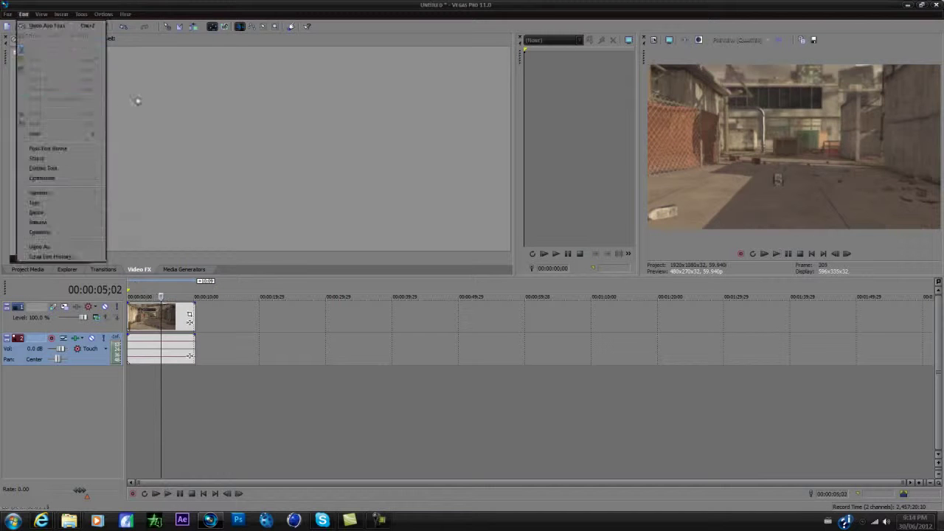
click(28, 84)
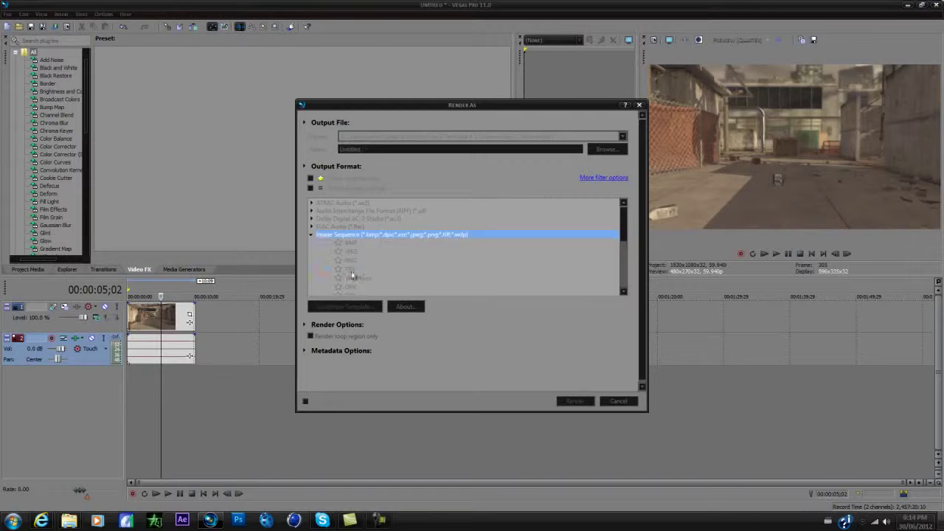
click(607, 149)
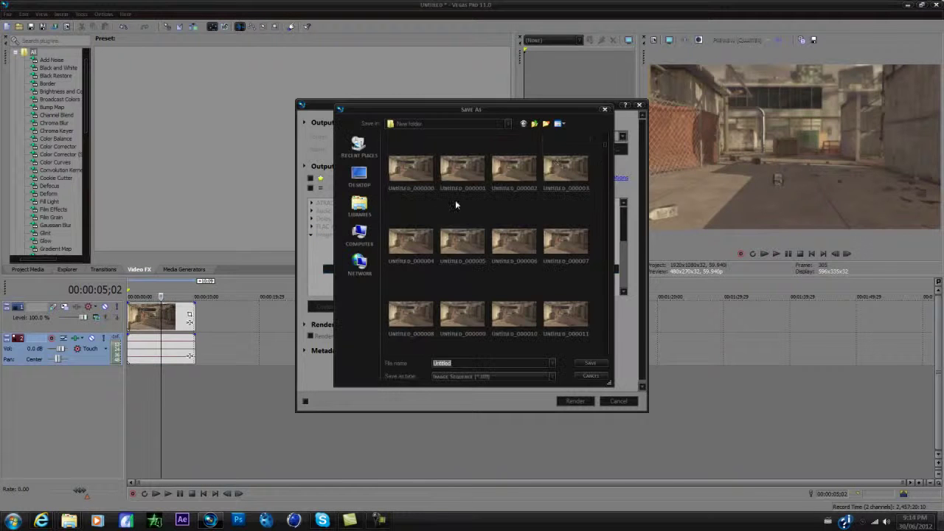
drag(603, 215, 595, 142)
click(605, 109)
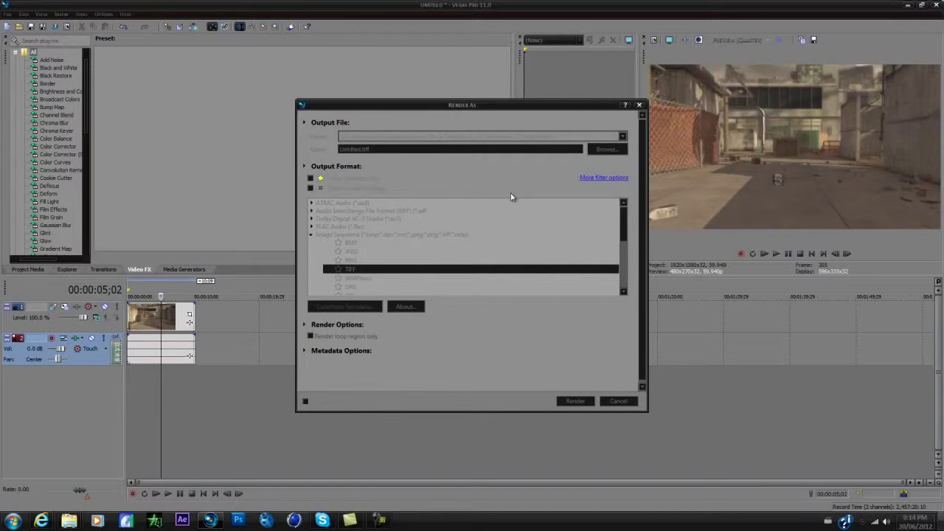
click(618, 402)
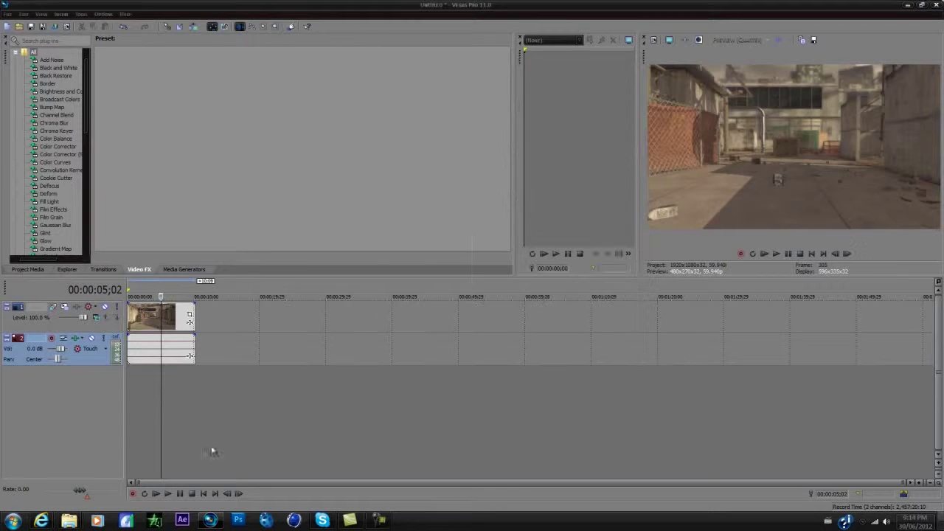
Return to the Motion Track Template # 15 folder and open the Highrise project in Cinema 4D
click(72, 521)
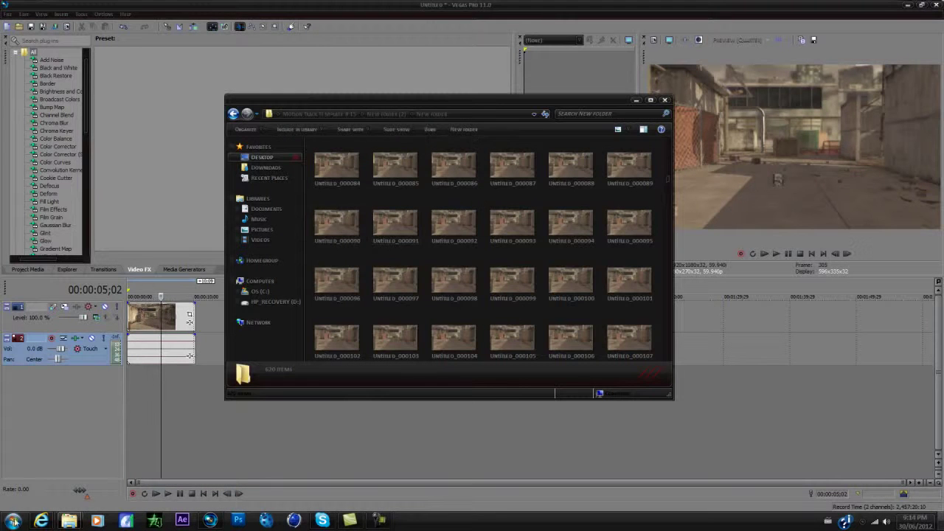
middle_click(69, 521)
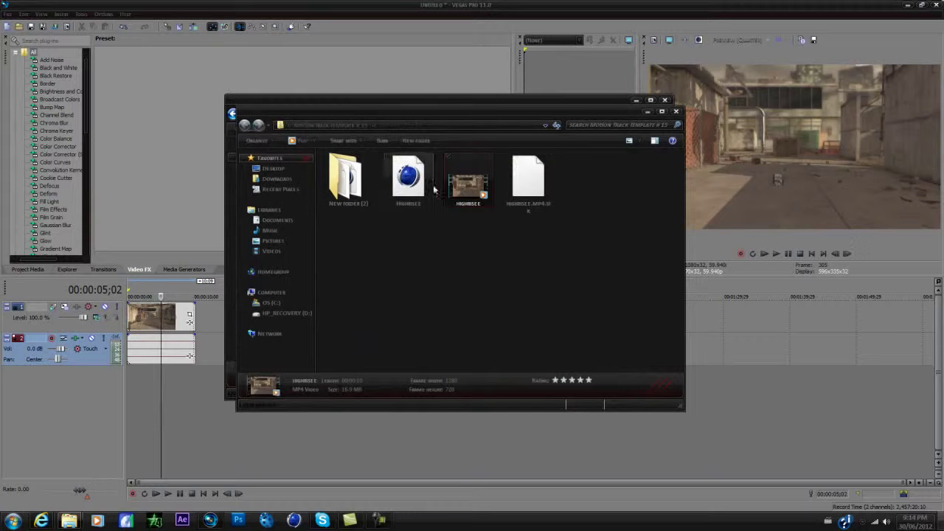
double_click(411, 181)
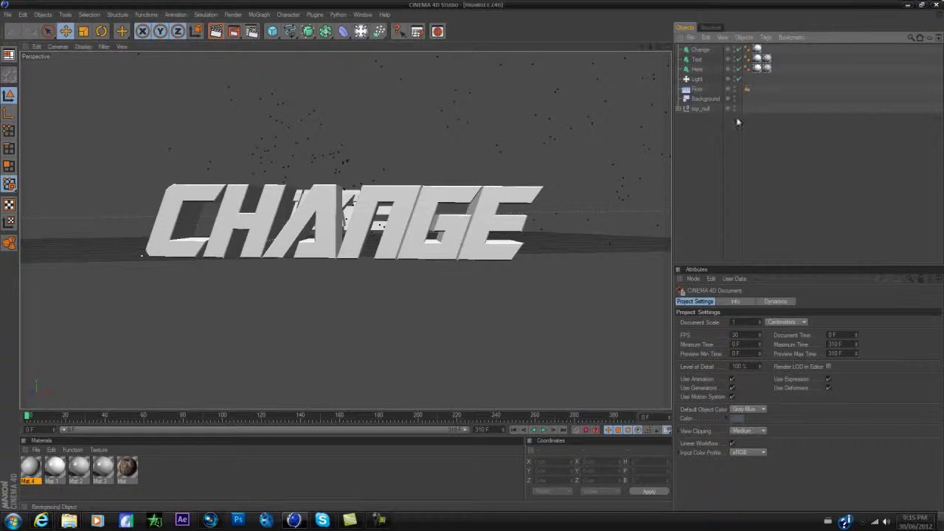
Select the Background object, try deleting the Mat 4 material, and undo the deletion
click(703, 99)
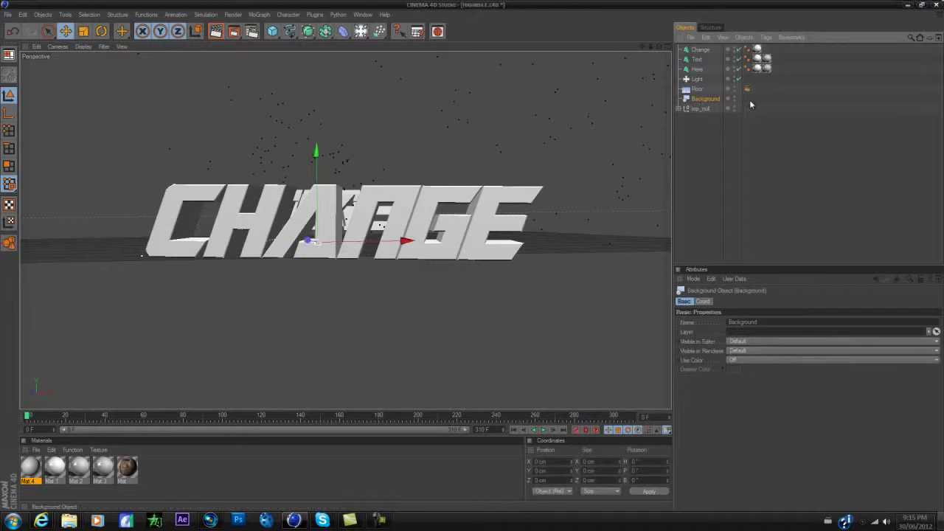
click(750, 103)
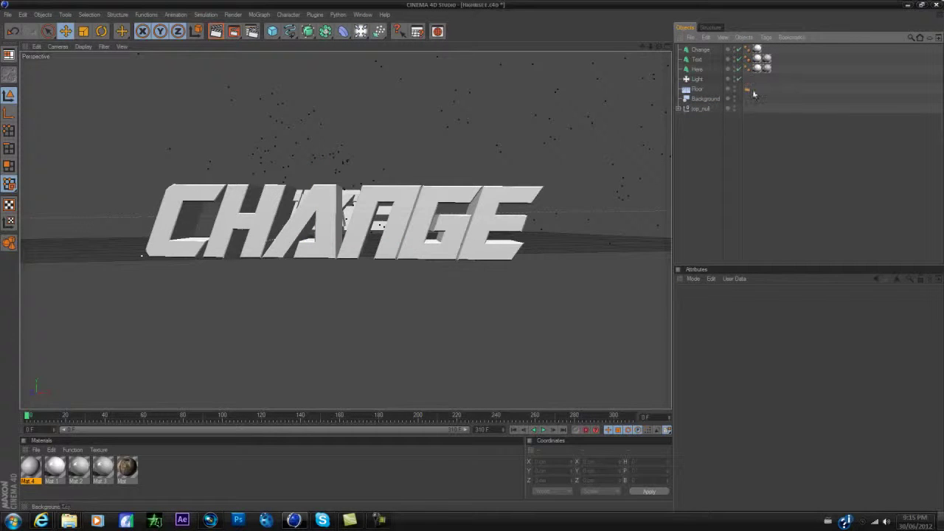
click(708, 99)
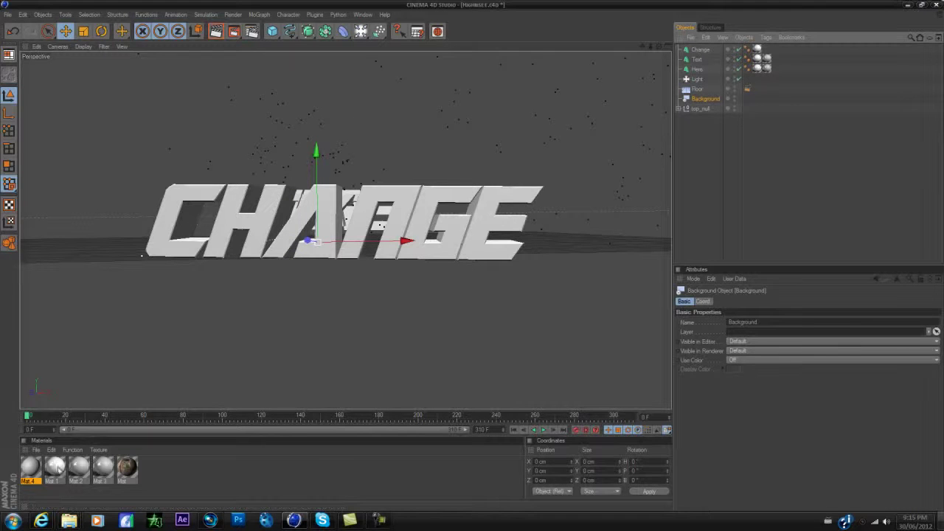
key(Delete)
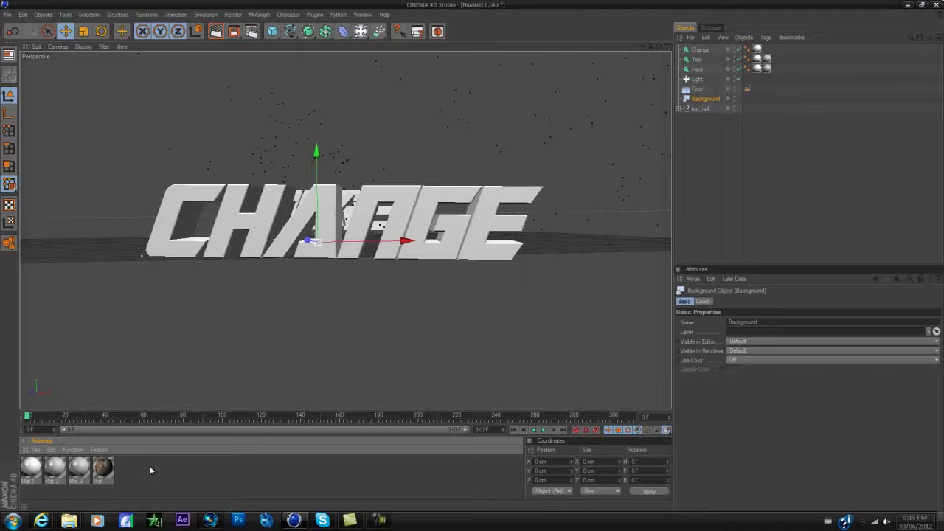
key(ctrl+z)
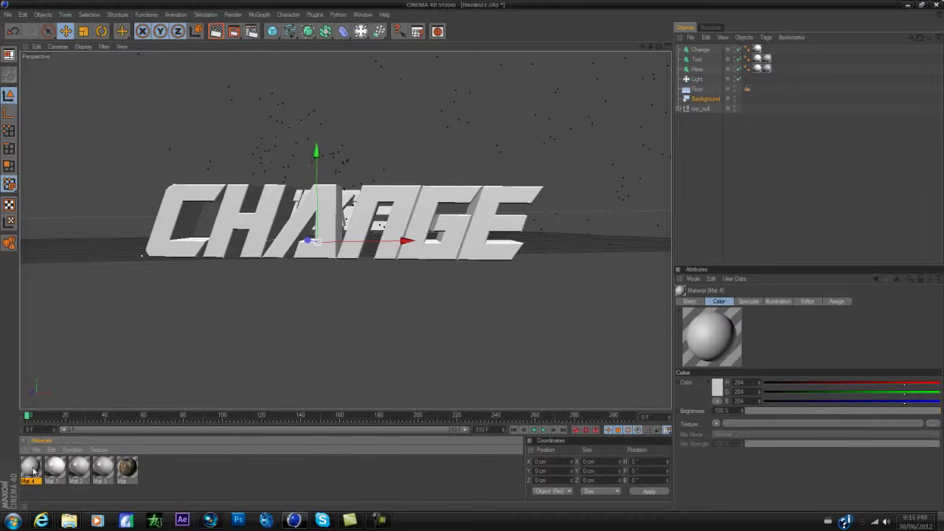
Load the first sequence frame, Untitled_000000, from the New folder (2) subfolder as the Color texture of Mat 4
double_click(30, 468)
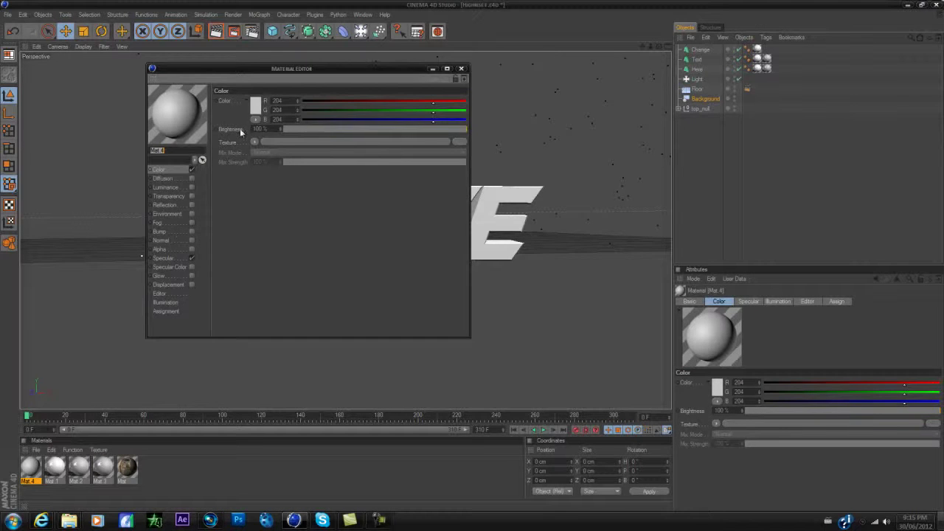
click(313, 143)
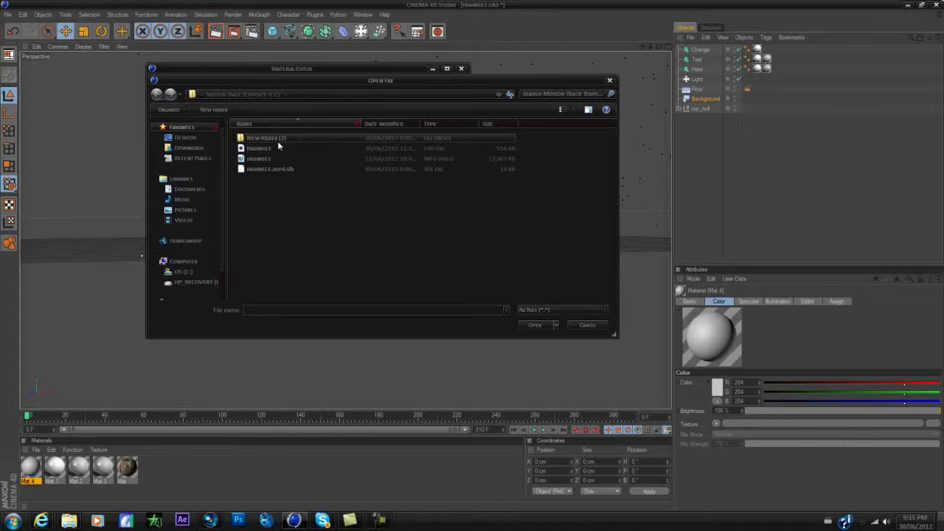
double_click(278, 141)
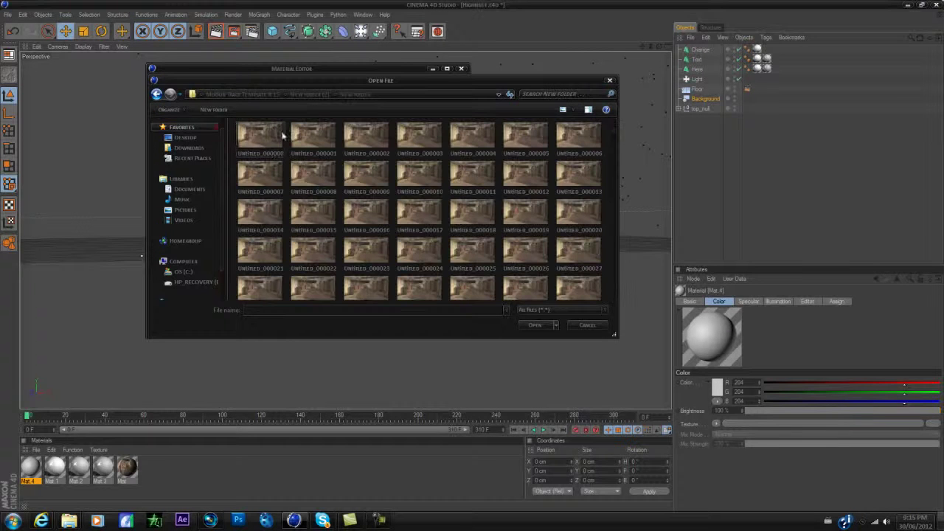
click(269, 135)
click(535, 325)
click(534, 292)
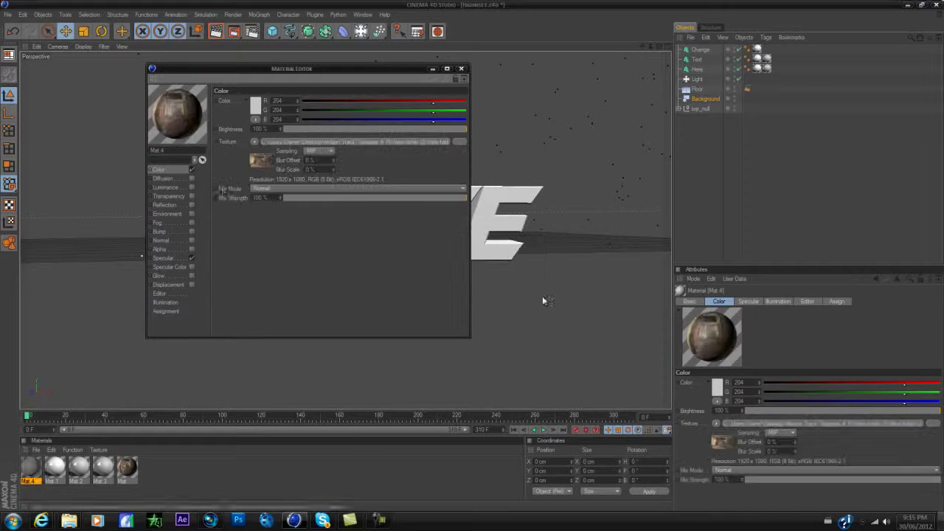
Calculate the animation frame range of Mat 4's Color texture and close the material editor
click(293, 142)
click(287, 89)
click(238, 248)
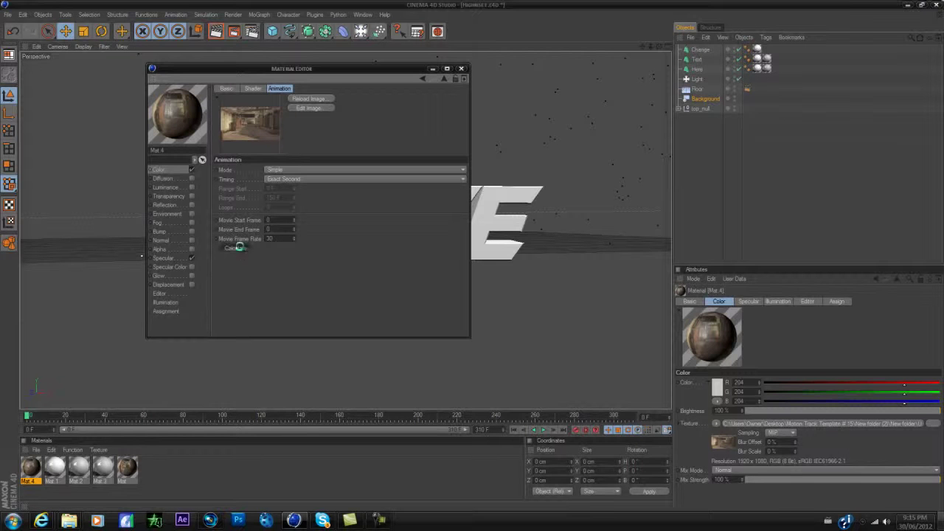
click(461, 68)
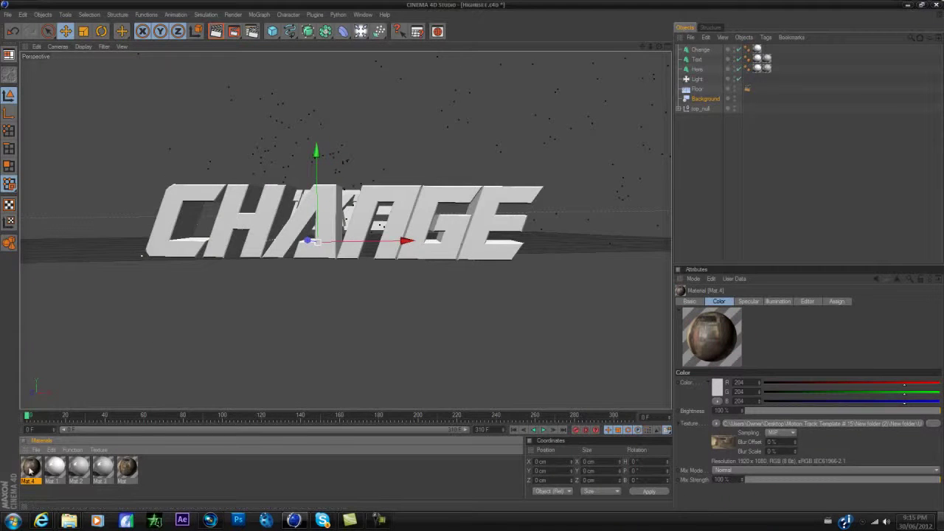
Apply Mat 4 to the Background and Floor objects and render a preview of the view
drag(178, 362, 748, 88)
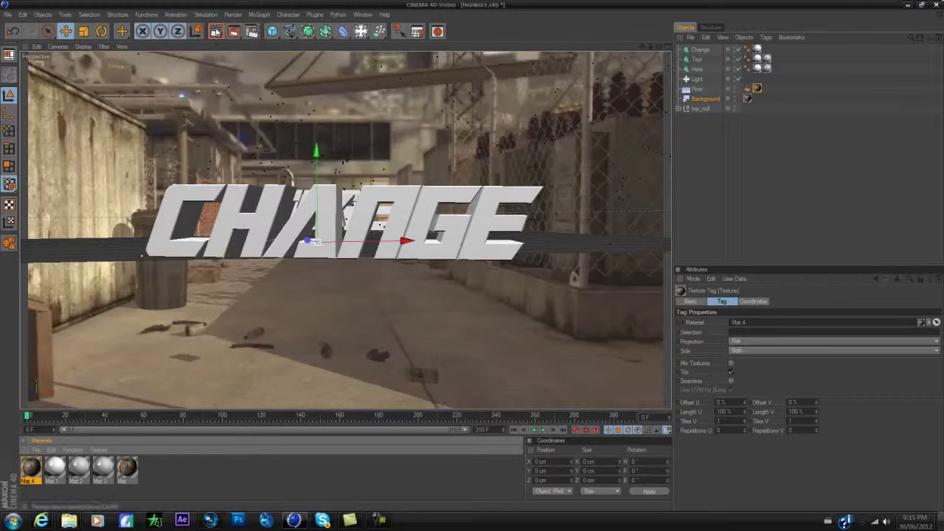
click(217, 31)
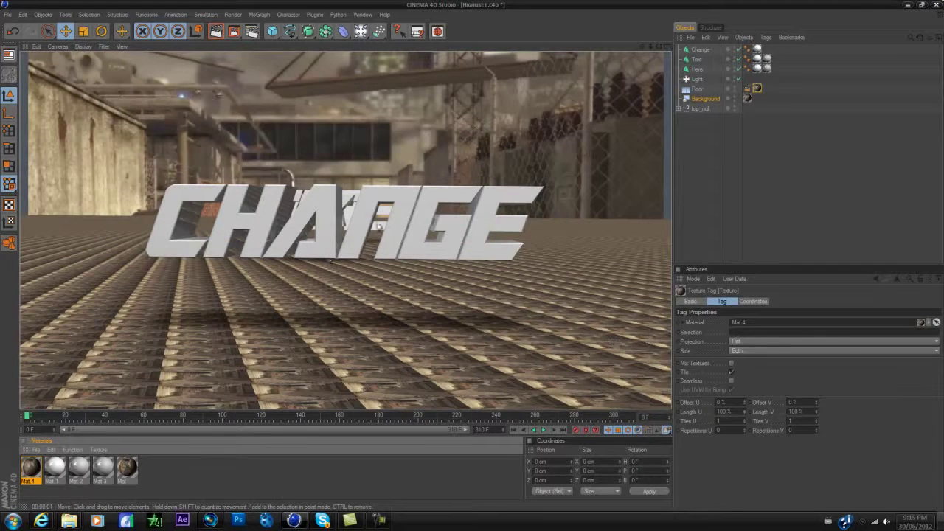
Set the projection of the Floor's Mat 4 texture tag to Frontal and render a preview of the view
click(700, 89)
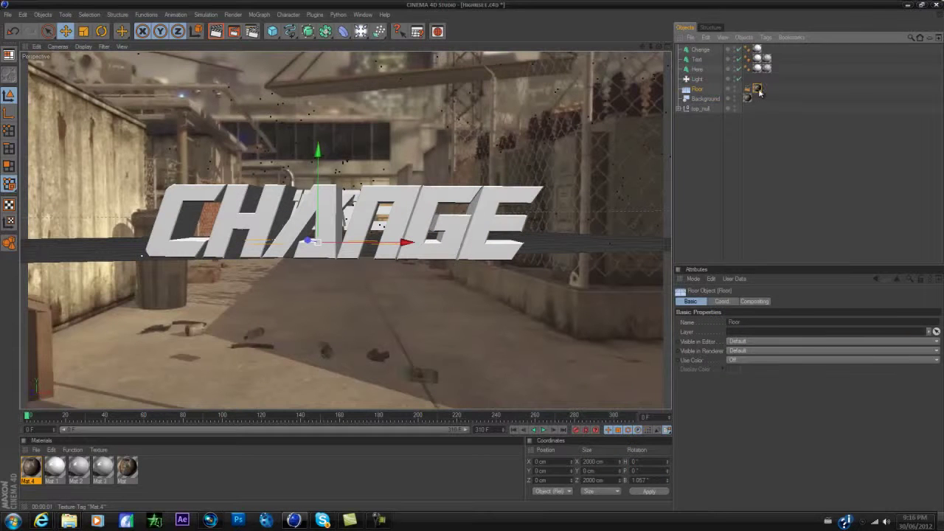
click(758, 89)
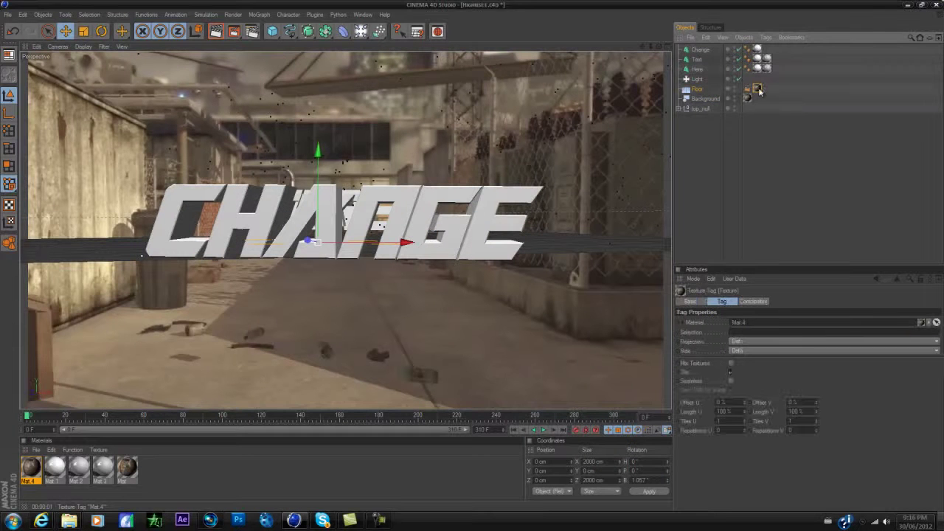
click(746, 341)
click(743, 386)
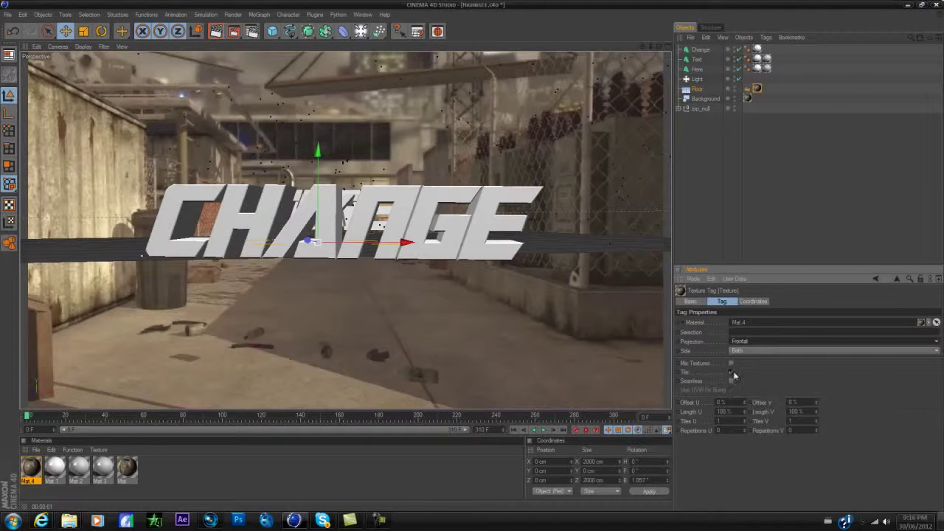
click(215, 31)
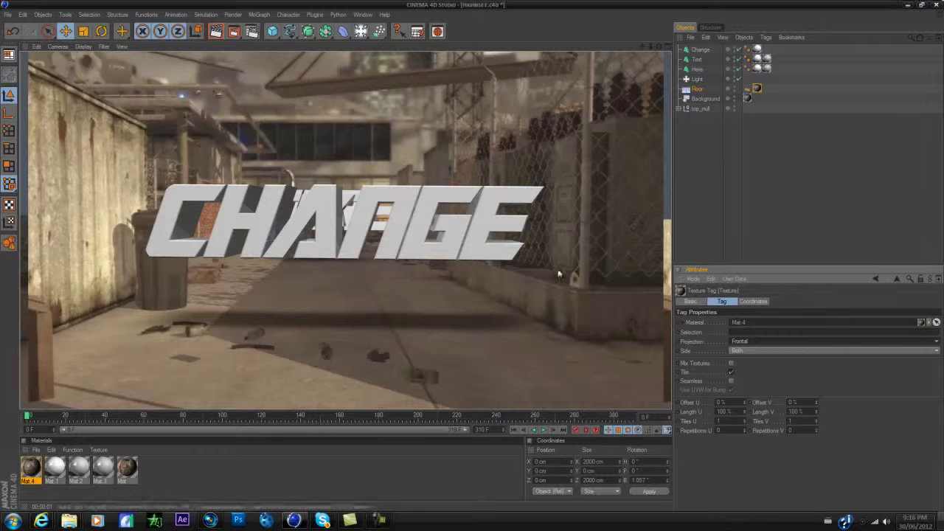
Examine the Here text object's text and coordinate properties and the Light's general settings
click(697, 69)
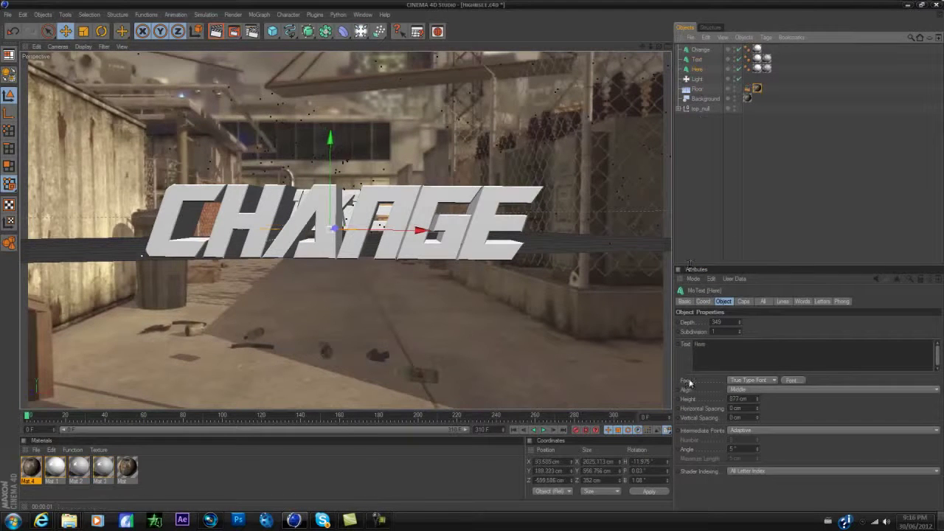
double_click(699, 344)
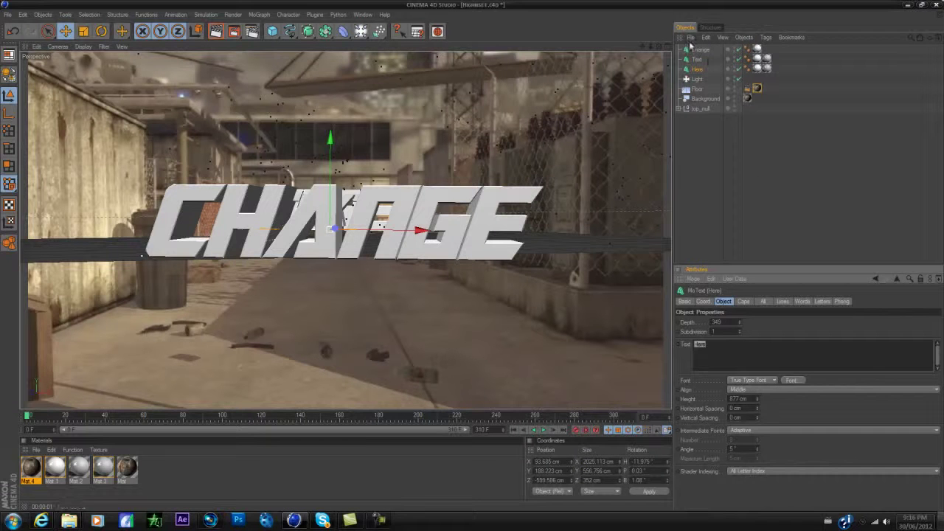
click(697, 78)
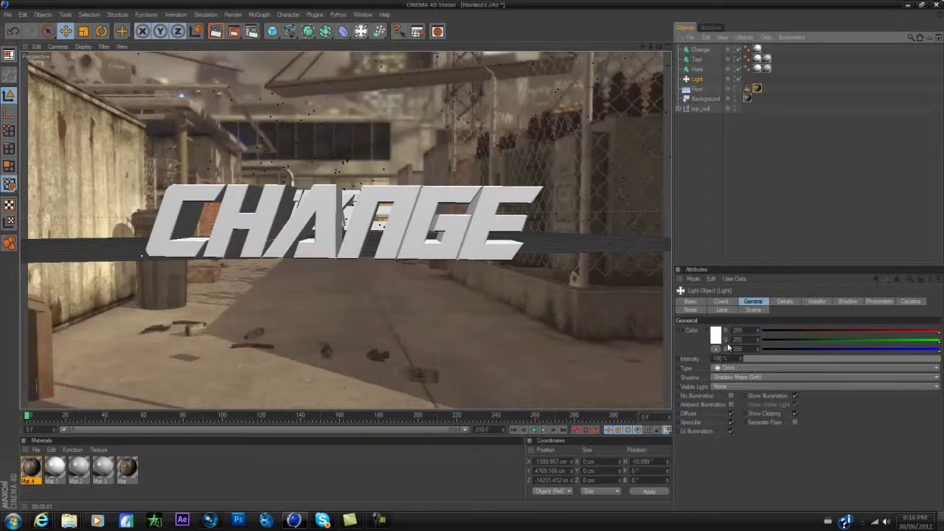
click(709, 77)
click(703, 69)
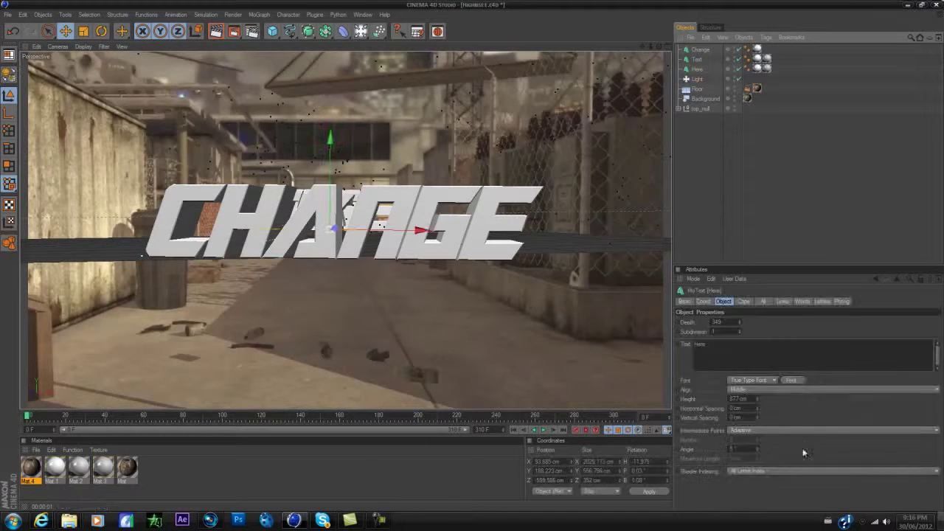
click(703, 302)
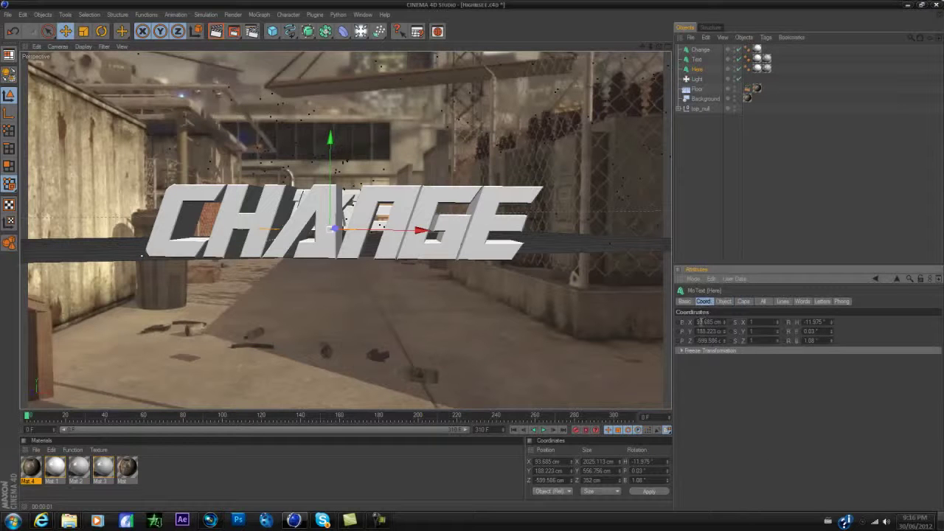
Examine the Light's coordinates and the output options in the render settings
click(696, 79)
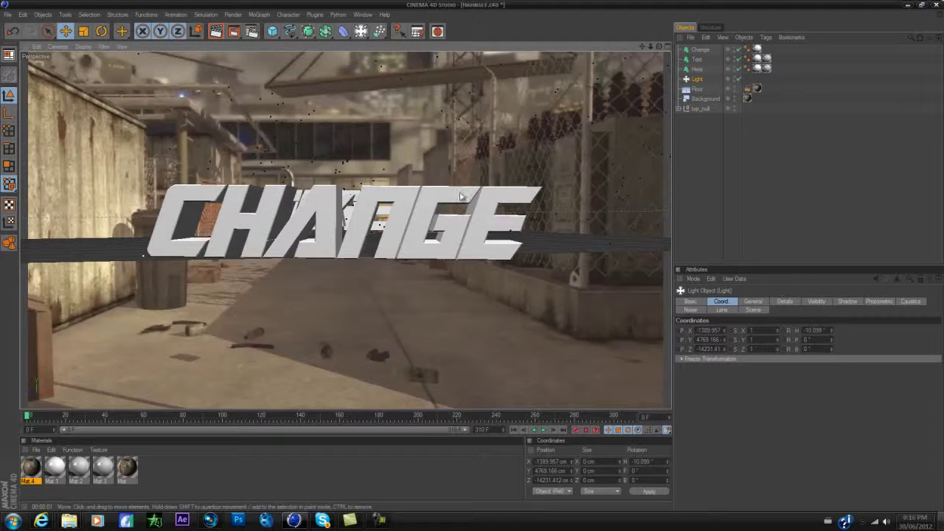
click(251, 31)
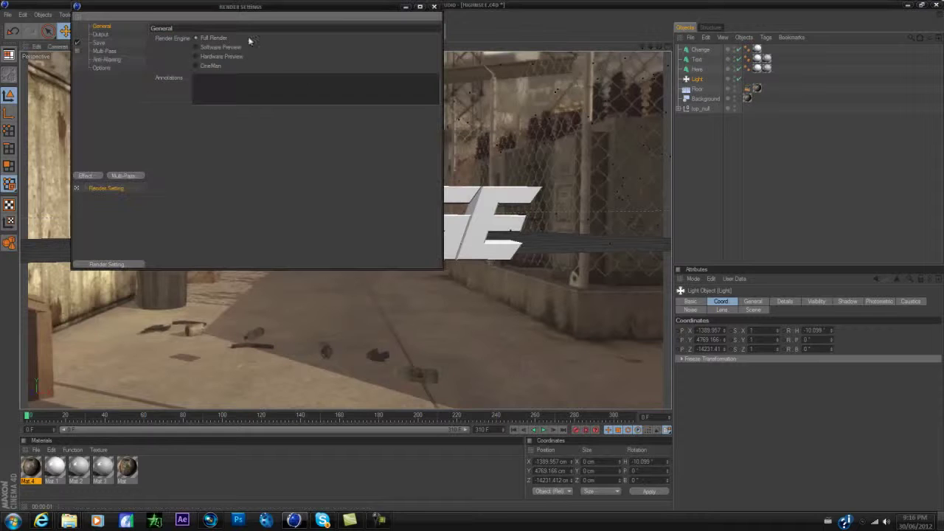
click(100, 34)
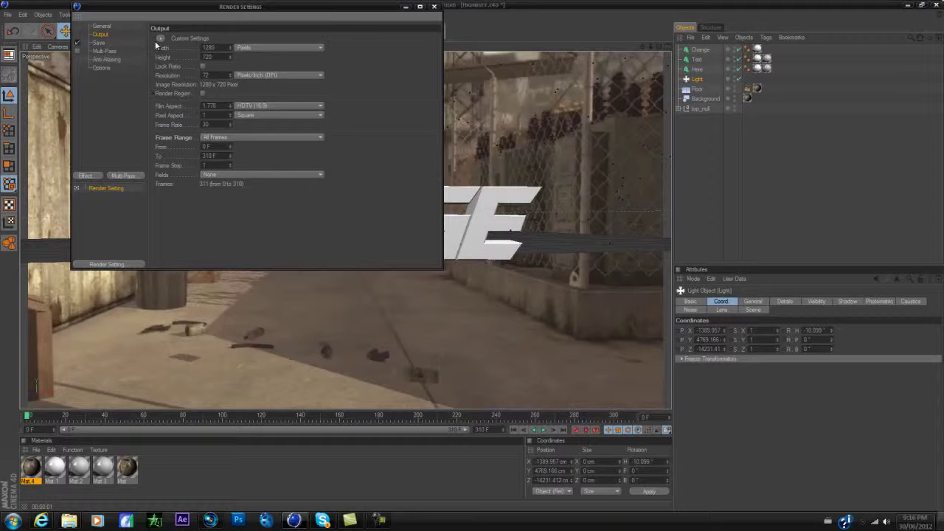
Set the render's save file to a newly created folder inside Motion Track Template # 15\New folder (2) on the desktop
click(131, 42)
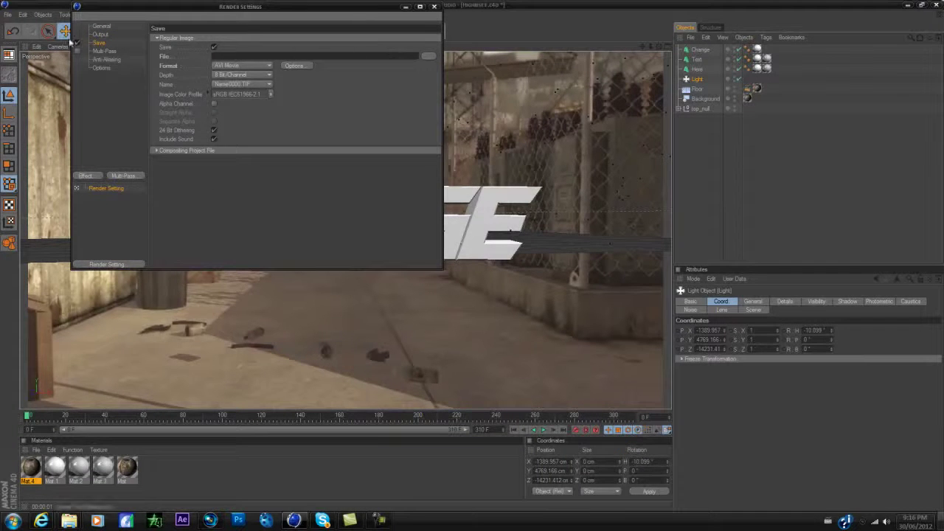
click(427, 57)
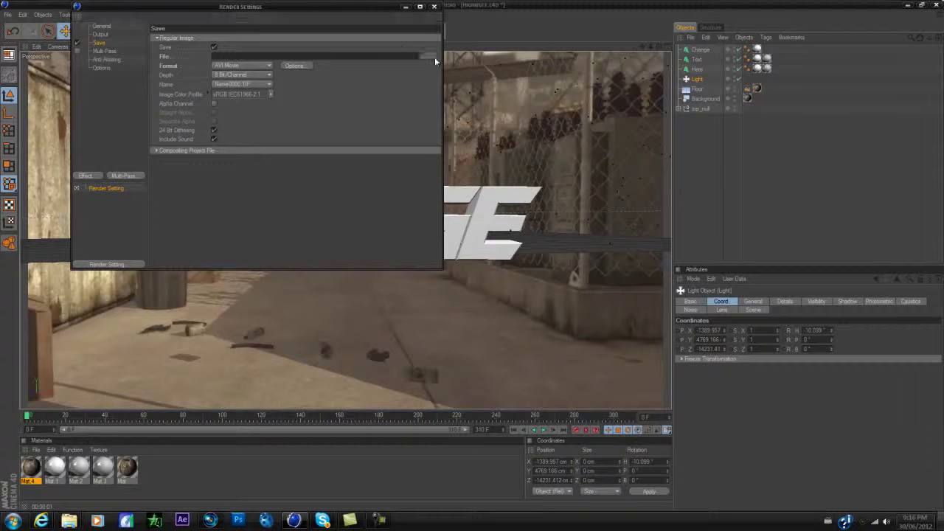
click(105, 66)
click(109, 76)
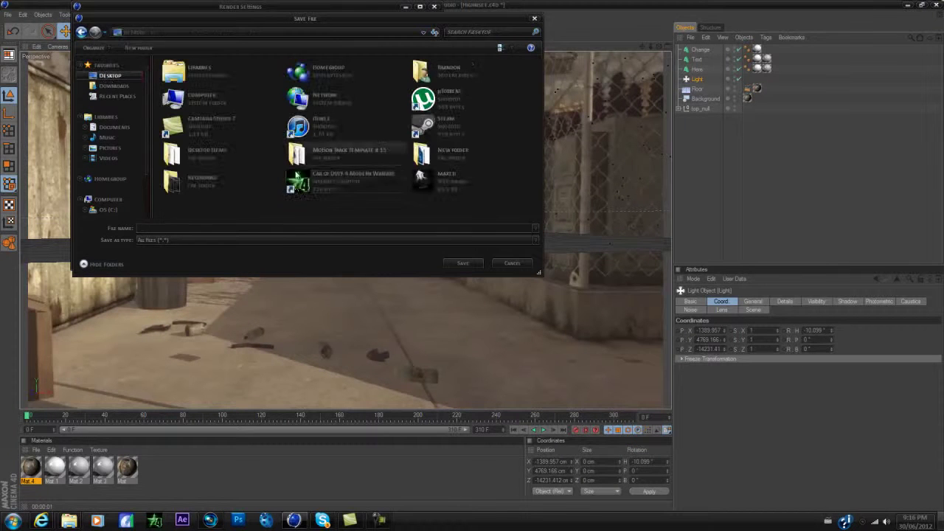
double_click(366, 151)
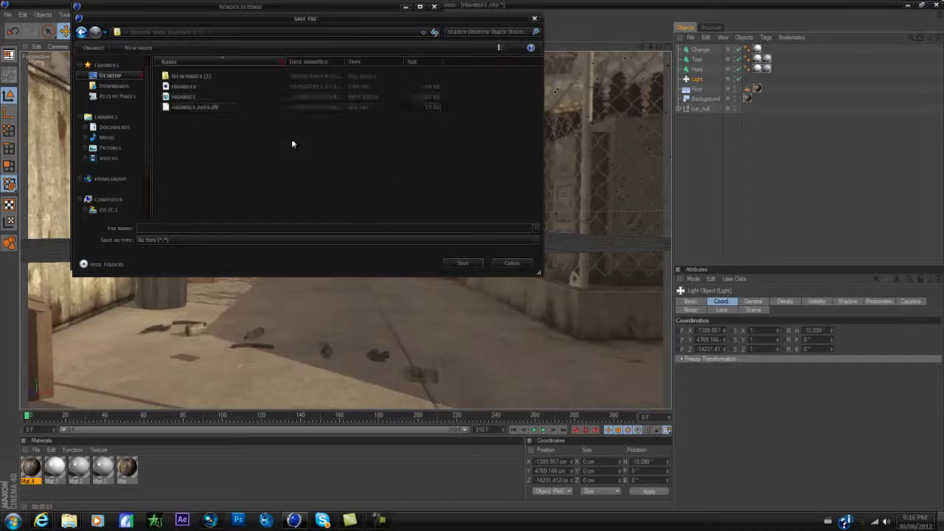
right_click(208, 133)
mouse_move(266, 246)
click(366, 247)
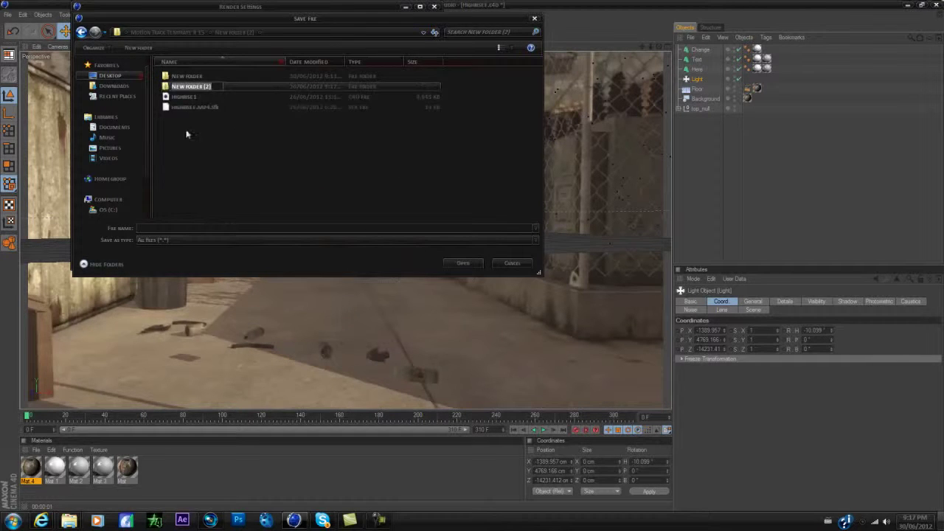
double_click(235, 87)
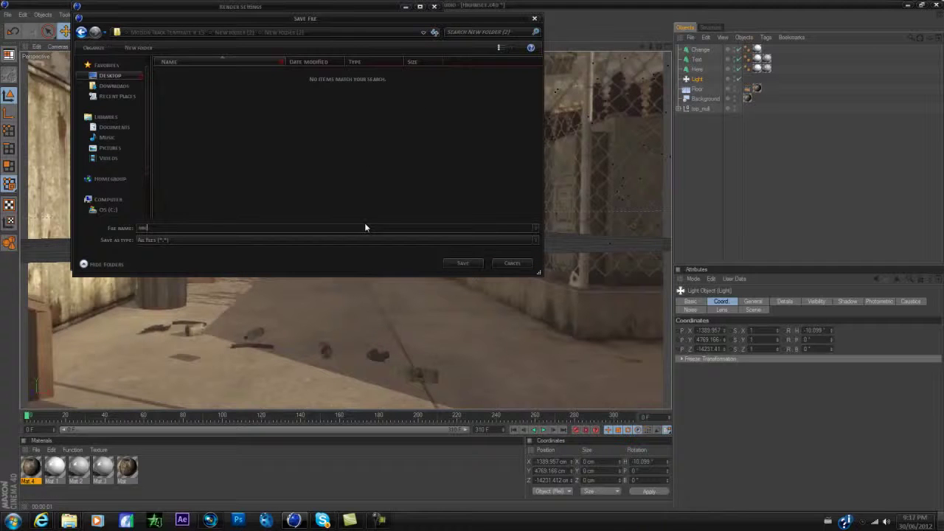
click(452, 264)
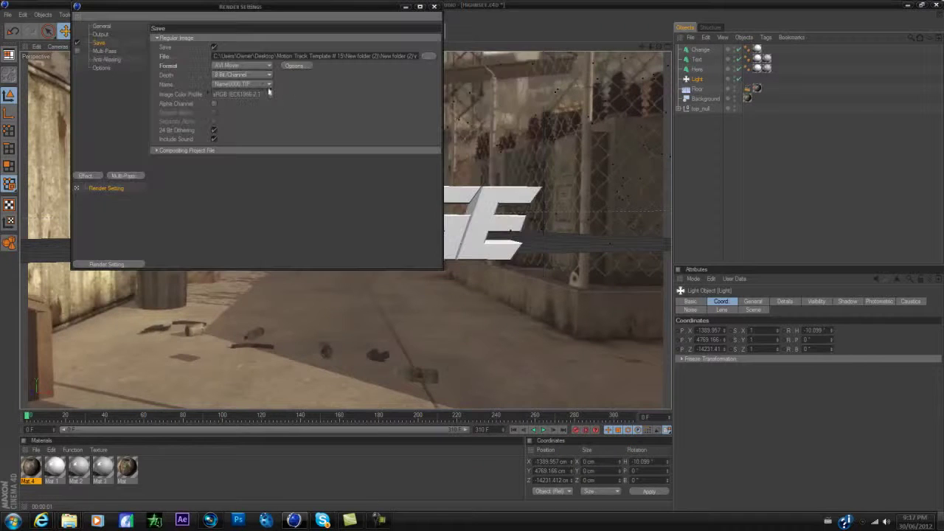
Choose AVI Movie as the render's save format, check the Multi-Pass options and close the render settings
click(244, 65)
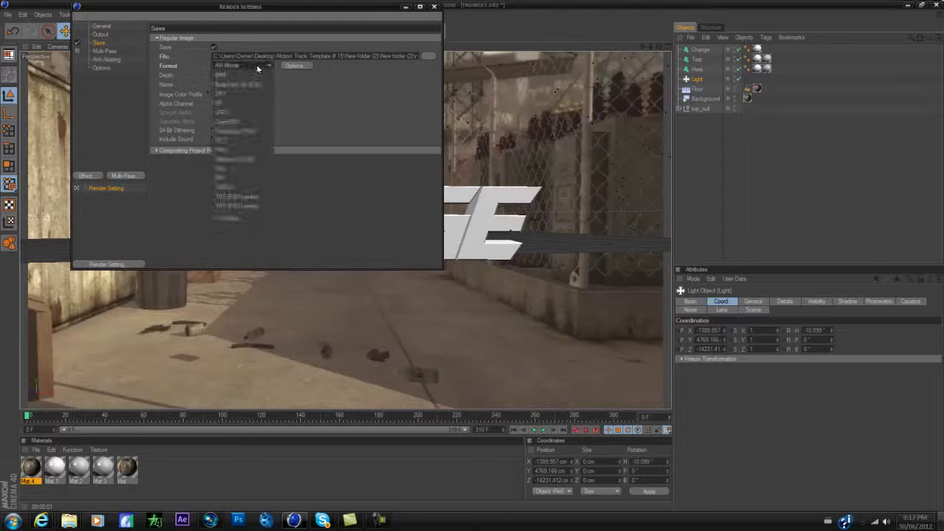
click(240, 222)
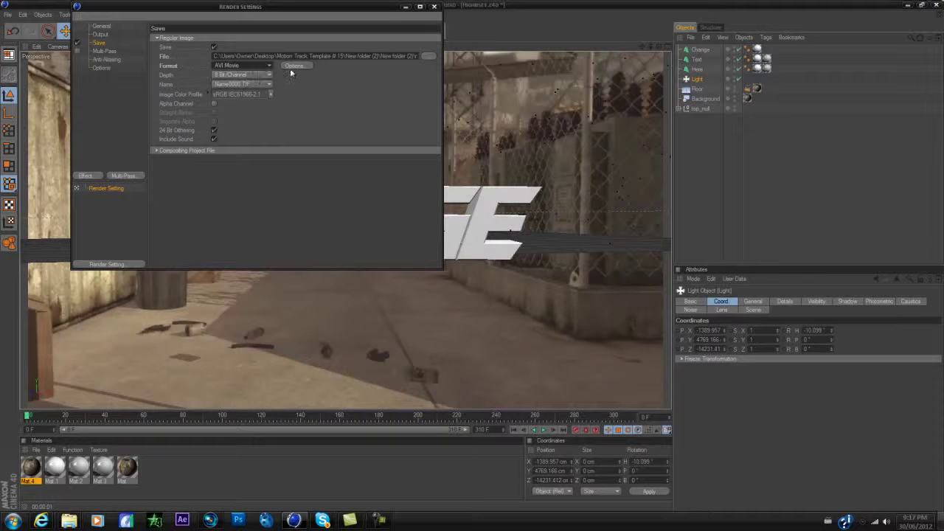
click(262, 76)
click(227, 221)
click(113, 51)
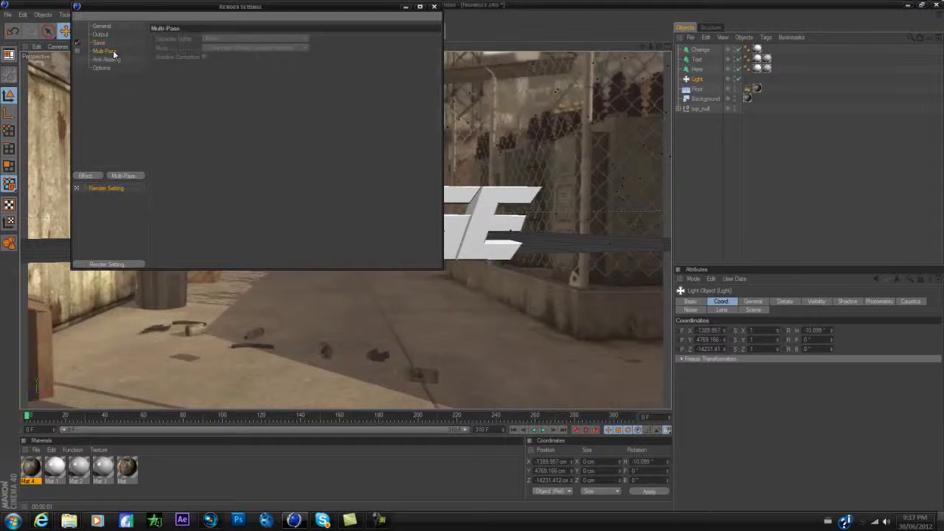
click(433, 6)
Render all frames to the Picture Viewer, minimize it and select the Change object's Mat 1 texture tag
click(235, 31)
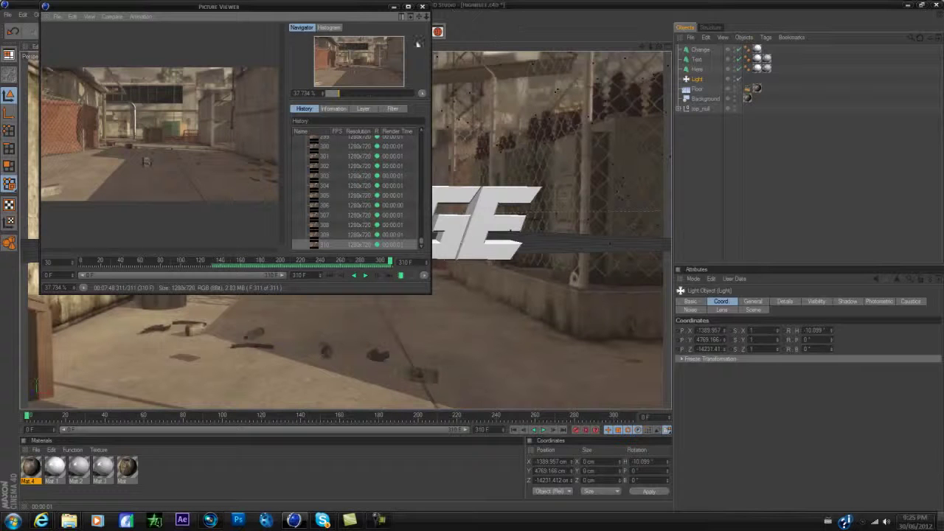
click(393, 7)
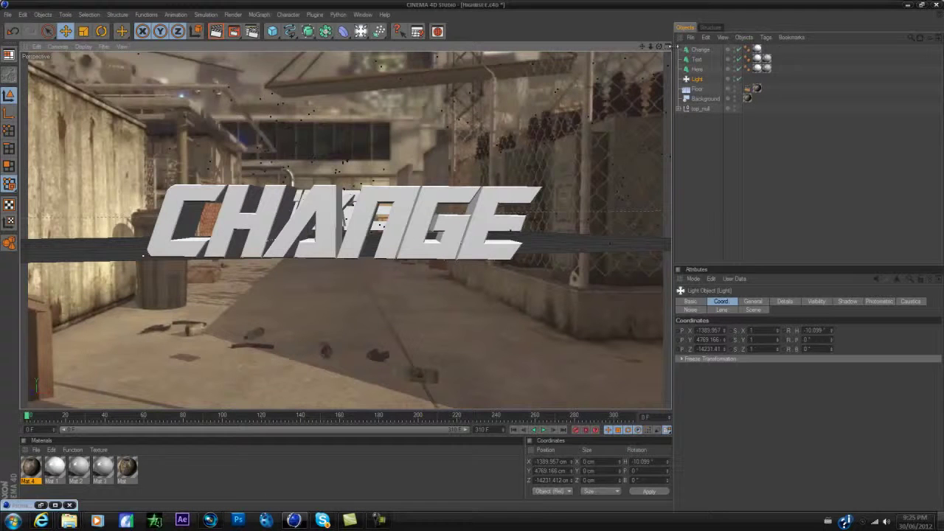
click(767, 59)
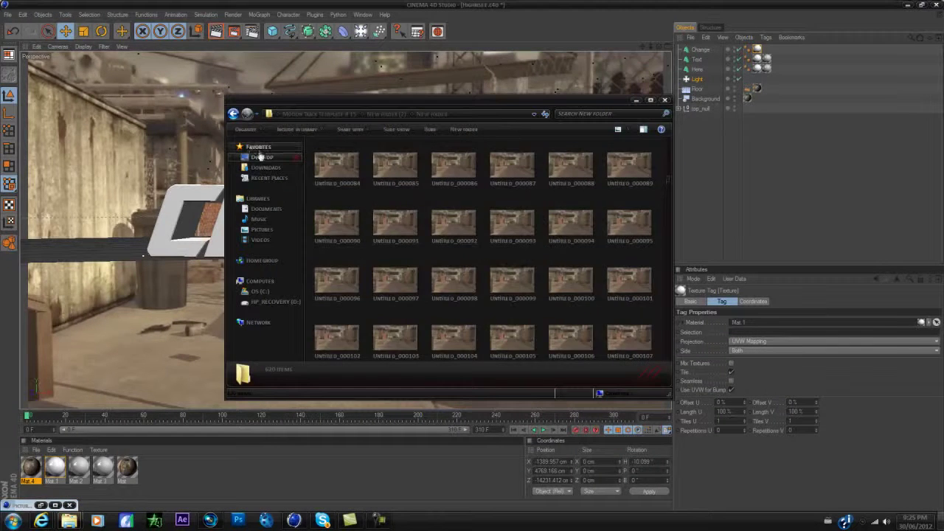
Play the rendered AVI from the nested New folder (2) inside Motion Track Template # 15 in Windows Explorer, and close the player
click(258, 156)
double_click(355, 314)
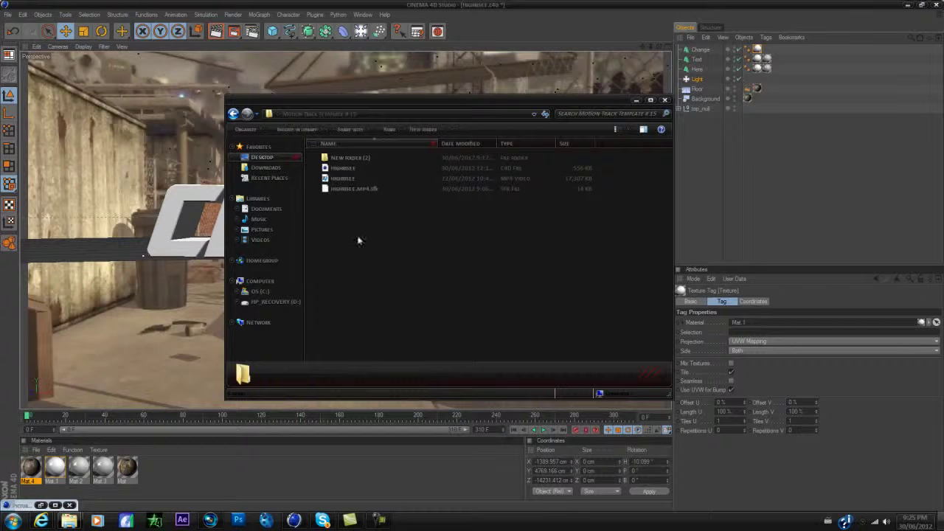
double_click(365, 161)
double_click(363, 167)
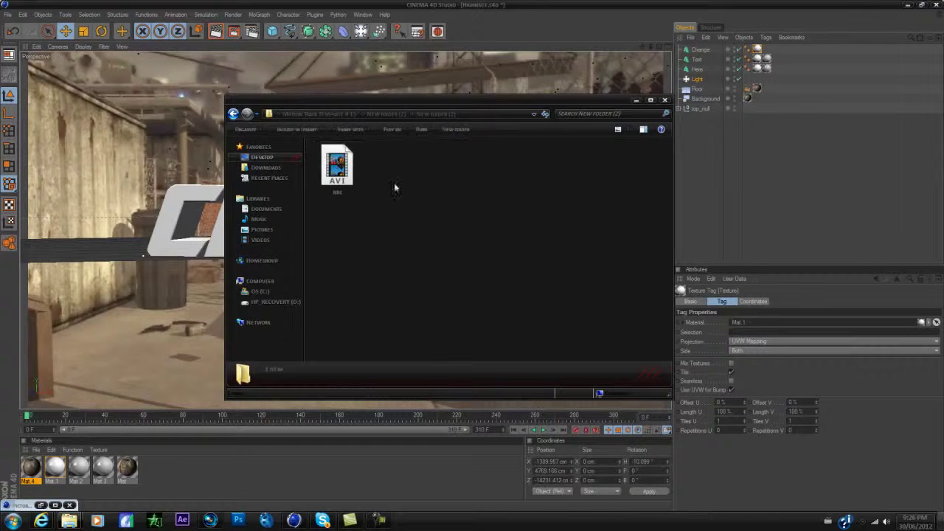
click(343, 177)
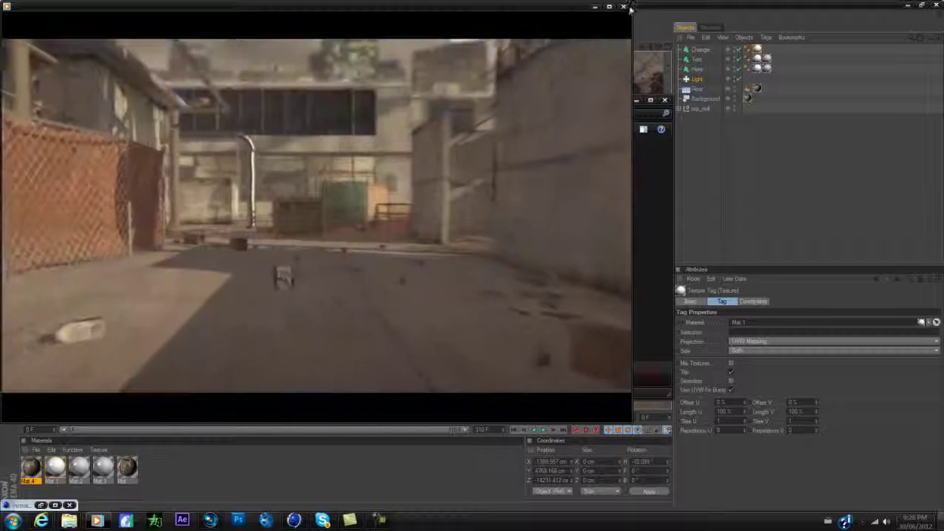
click(627, 6)
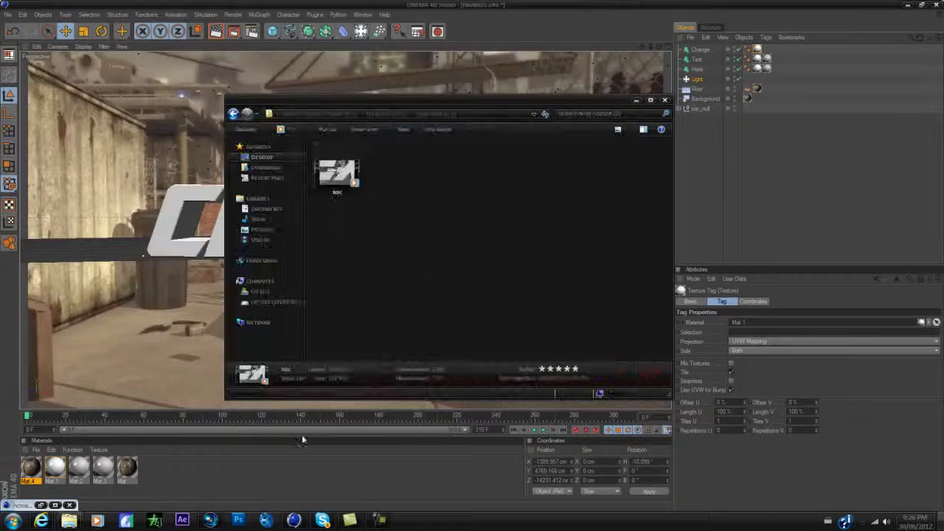